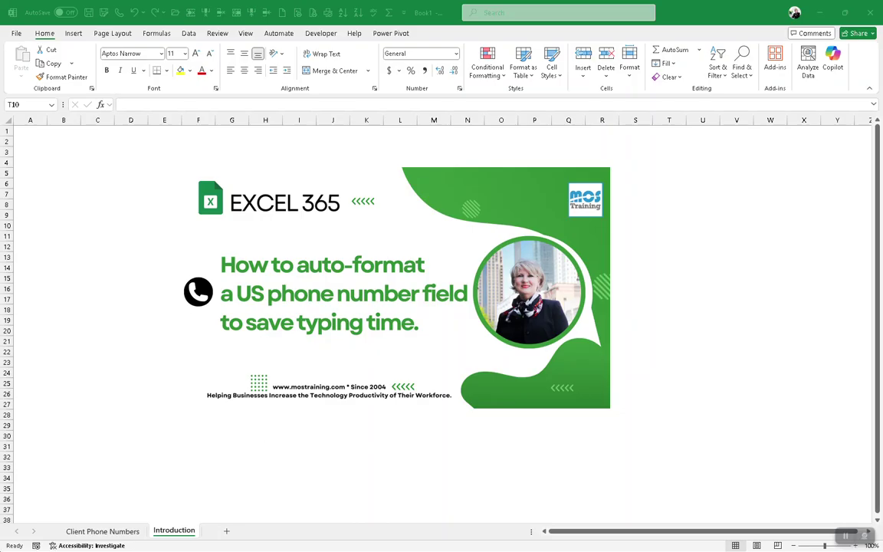
# Step: Open the Client Phone Numbers sheet listing the three clients' names and phones
pyautogui.click(104, 536)
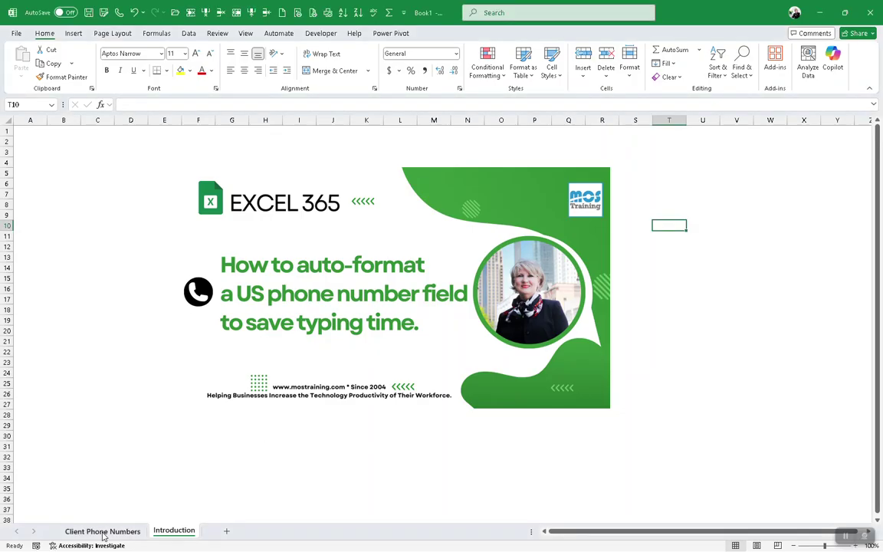
pyautogui.click(104, 535)
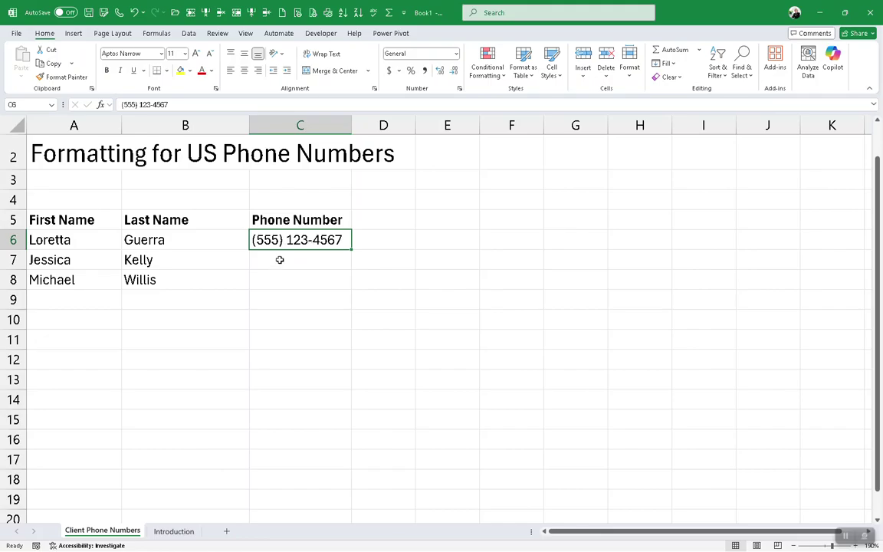
# Step: Check cells C7 and C6, then select the phone cells C6 through C8
pyautogui.click(272, 259)
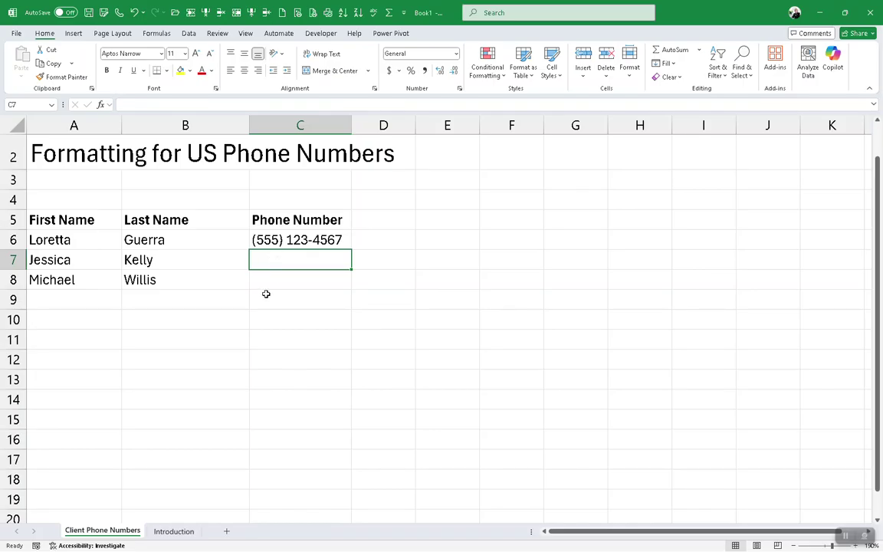
pyautogui.click(270, 239)
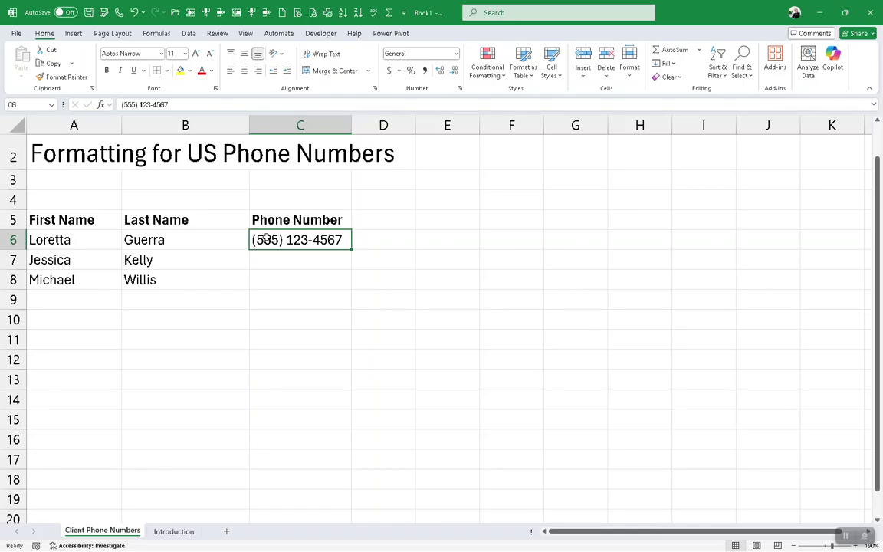
pyautogui.moveTo(263, 244); pyautogui.dragTo(262, 256)
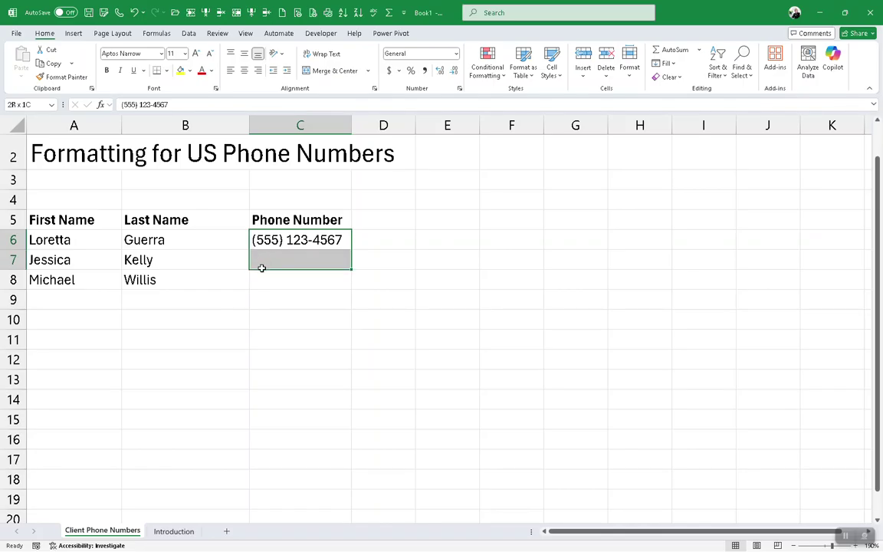
pyautogui.click(443, 298)
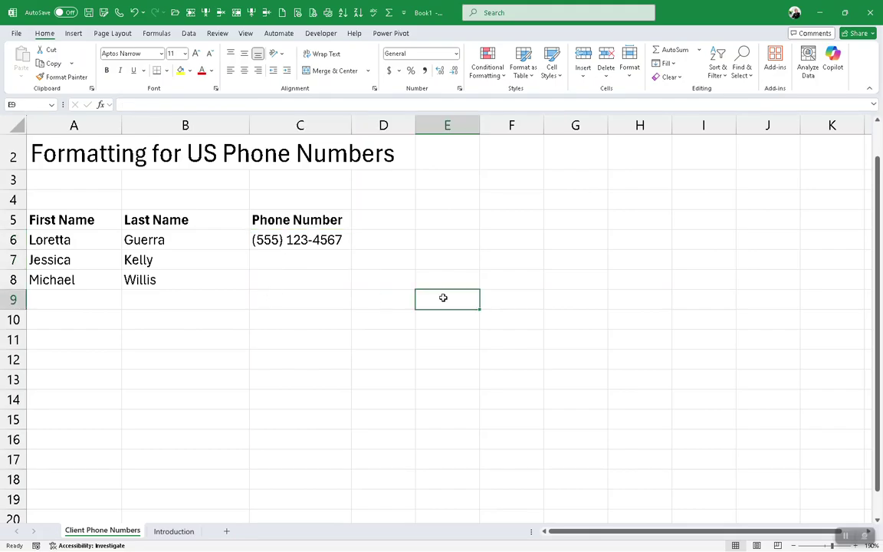
pyautogui.click(264, 248)
pyautogui.moveTo(264, 248); pyautogui.dragTo(266, 279)
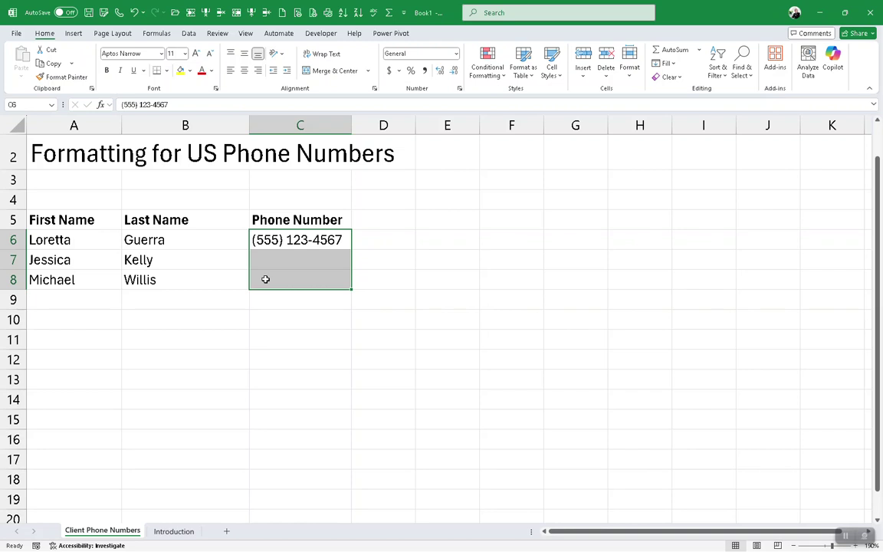
pyautogui.rightClick(286, 262)
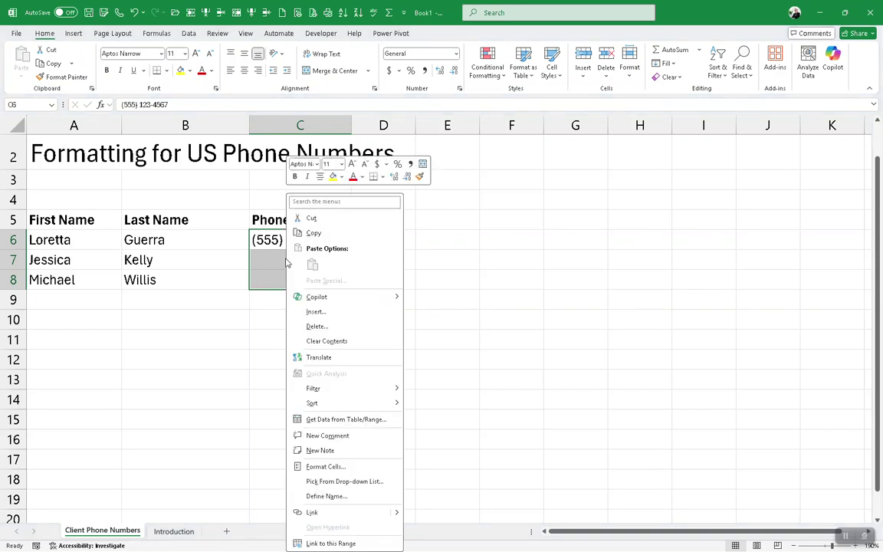
pyautogui.click(323, 467)
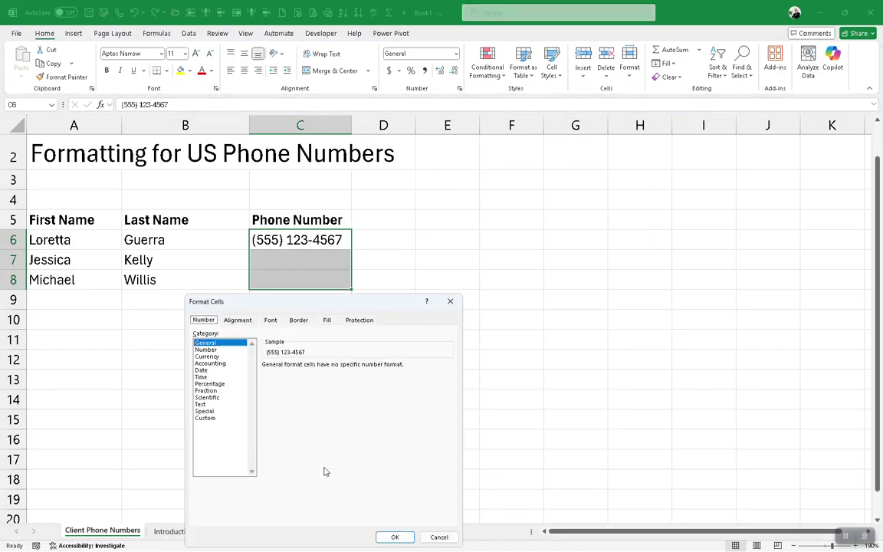
pyautogui.moveTo(486, 258); pyautogui.dragTo(615, 180)
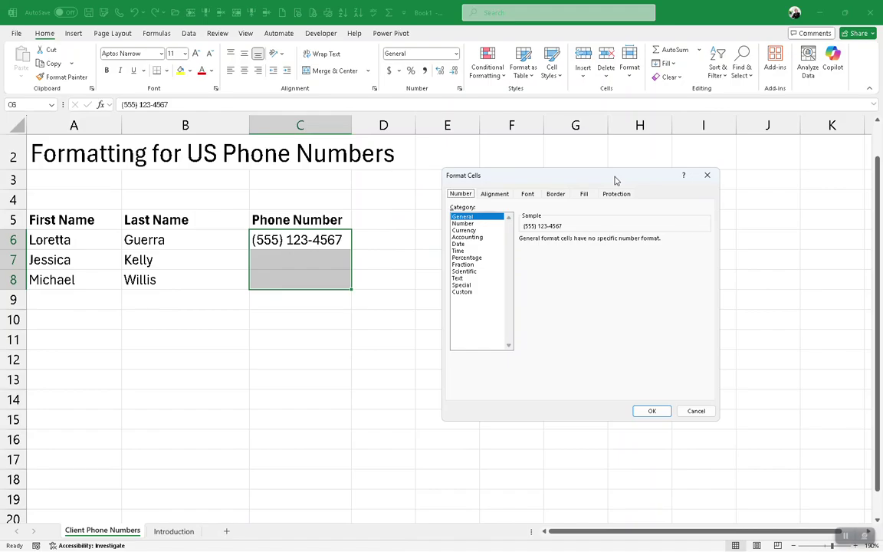
pyautogui.click(707, 176)
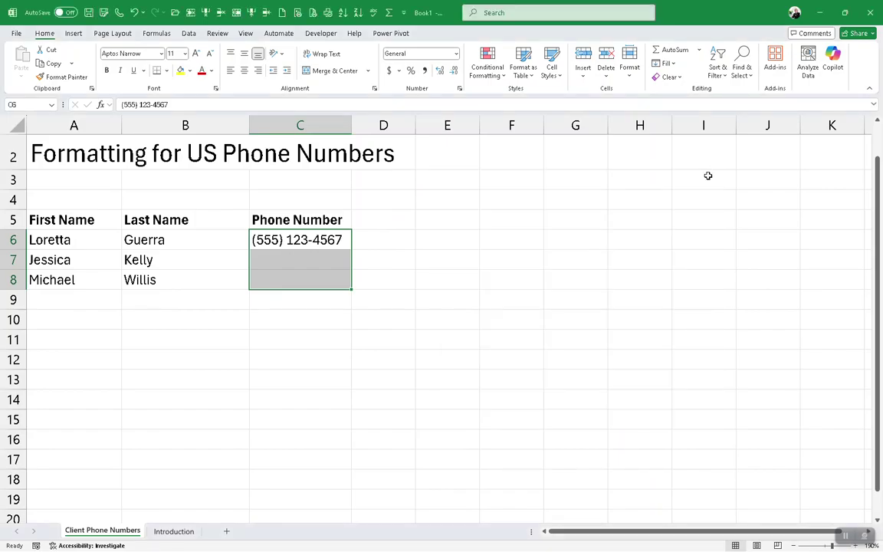
# Step: Open the Format Cells dialog, move it clear of column C, and show the Special category
pyautogui.click(460, 89)
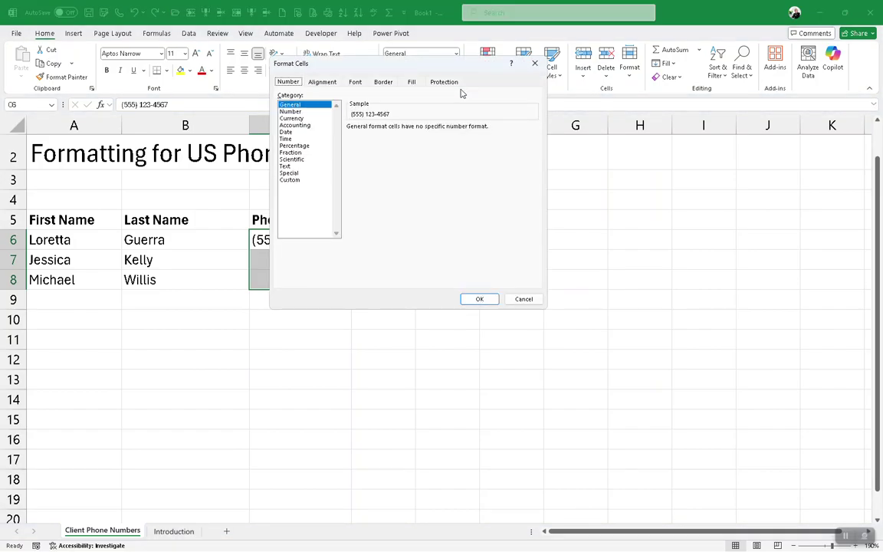
pyautogui.moveTo(422, 70); pyautogui.dragTo(513, 80)
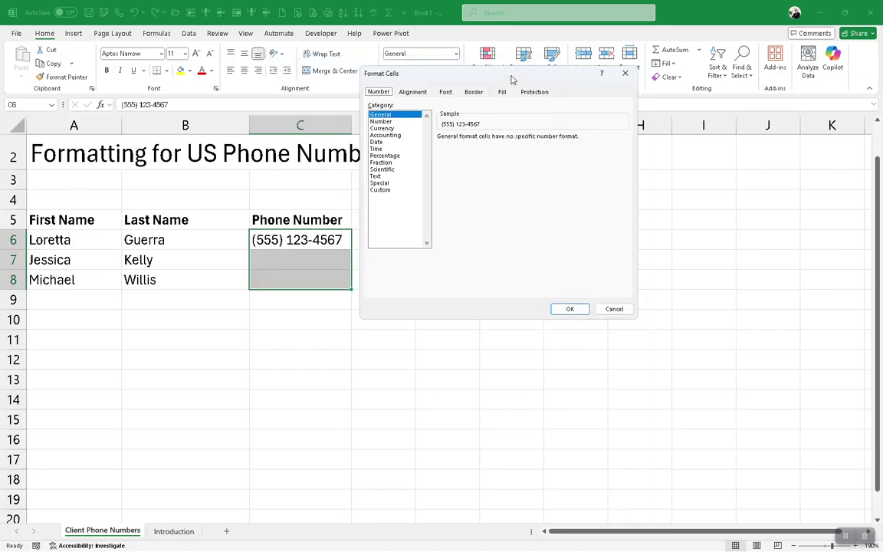
pyautogui.click(378, 183)
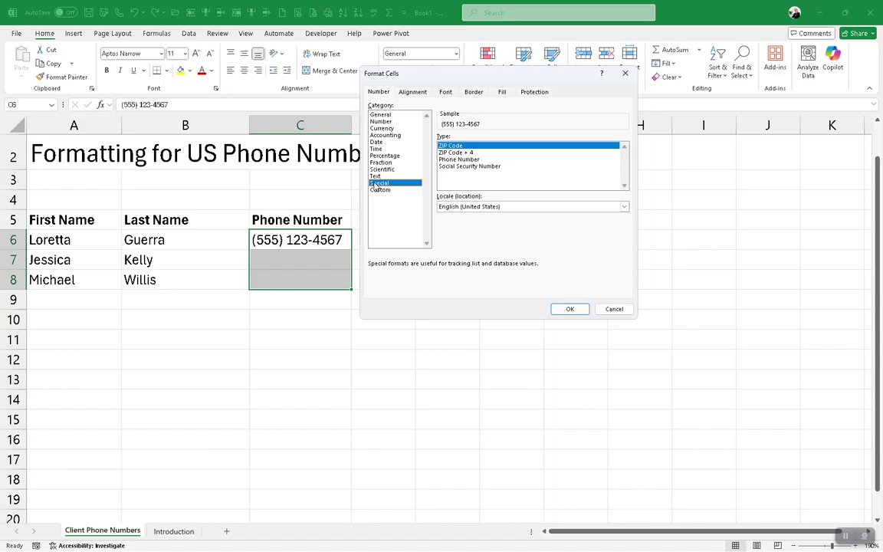
# Step: Apply the Special Phone Number type to C6:C8, then reselect C6
pyautogui.click(453, 160)
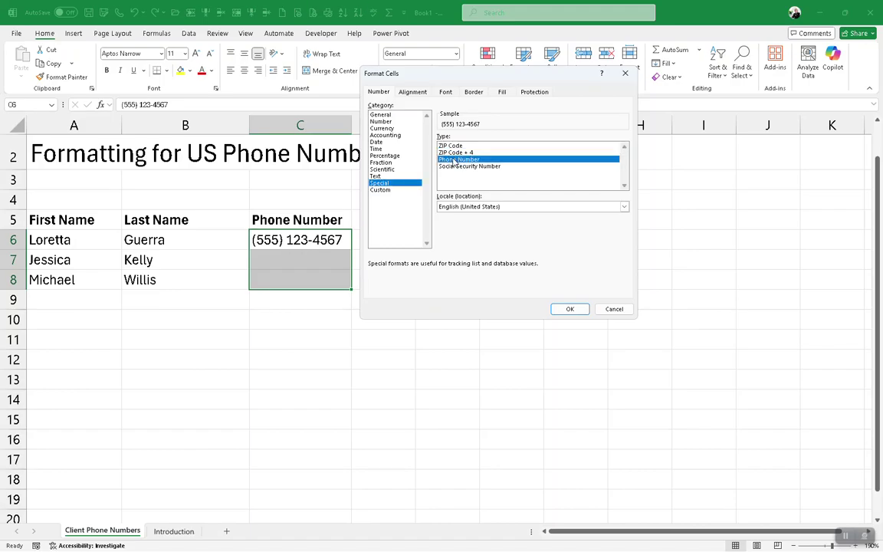
pyautogui.click(567, 308)
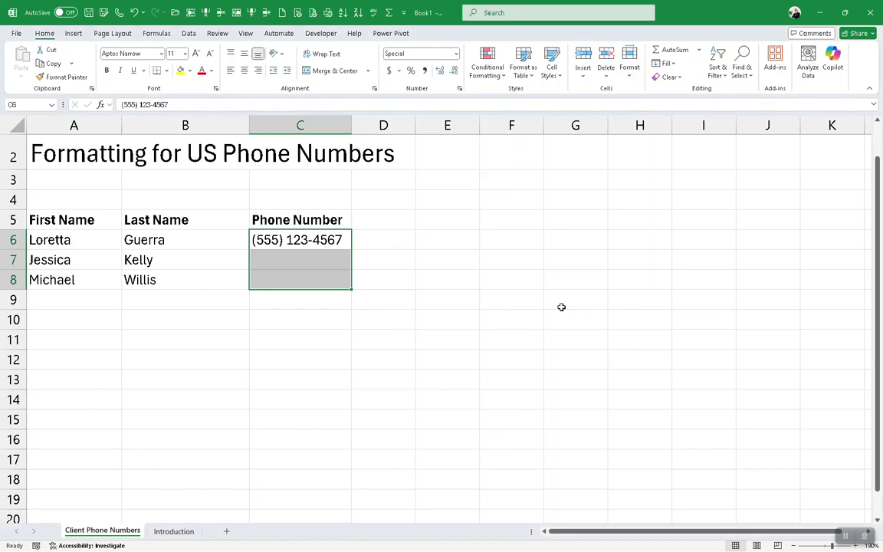
pyautogui.click(327, 242)
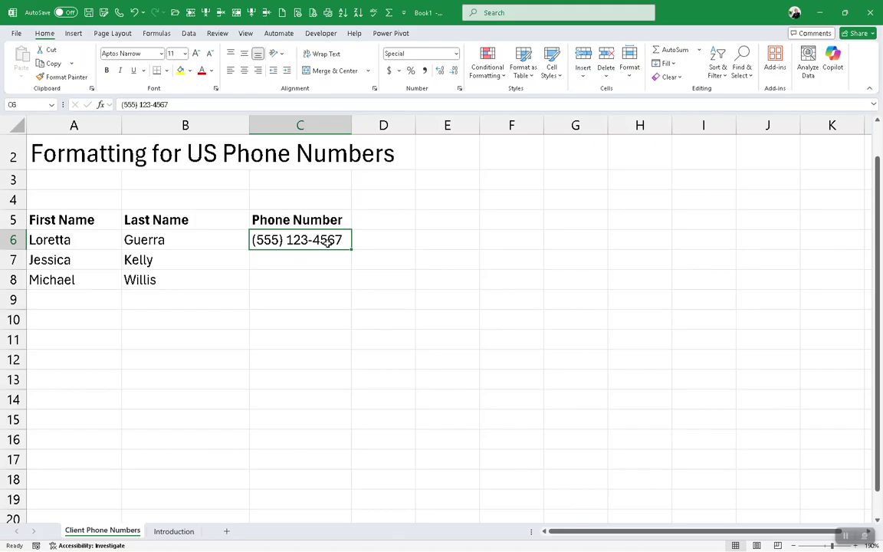
# Step: Enter the second client's ten-digit phone number in C7, removing the stray dash
pyautogui.click(305, 266)
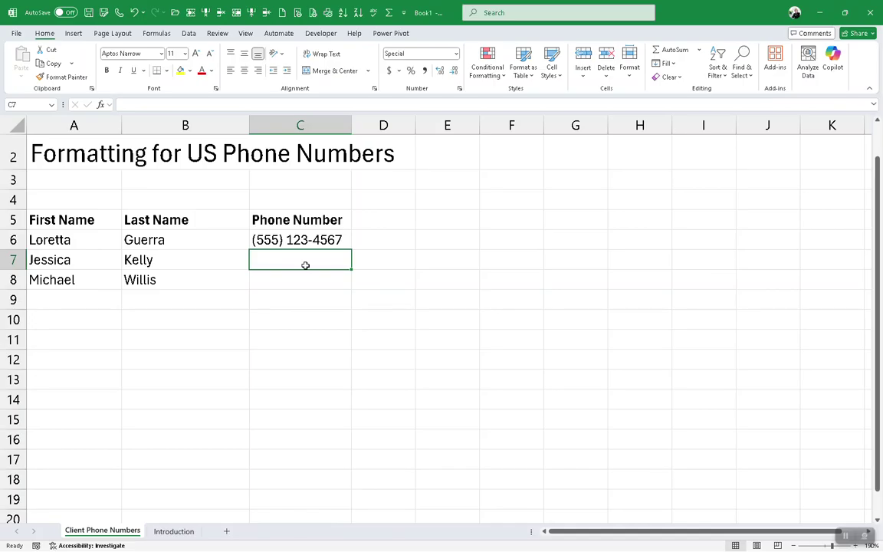
pyautogui.write('555')
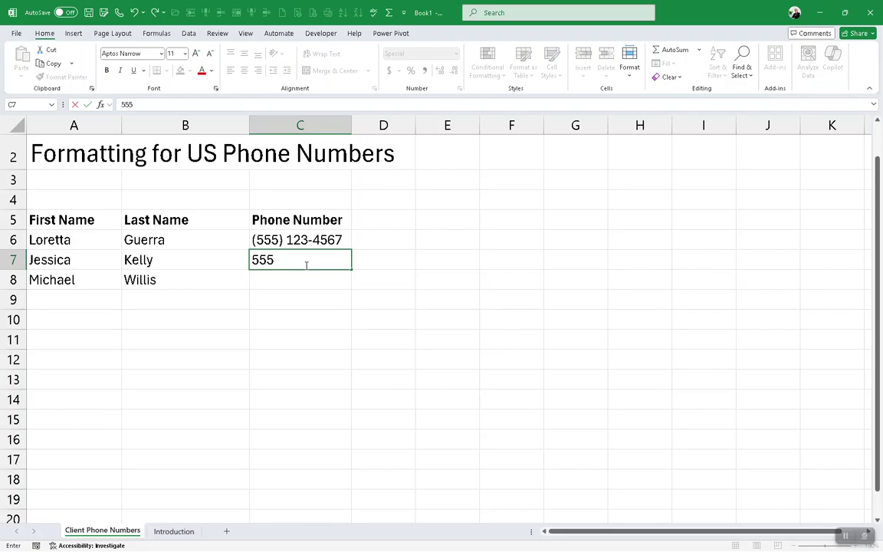
pyautogui.write('123-')
pyautogui.press('BackSpace')
pyautogui.write('5689')
pyautogui.press('Return')
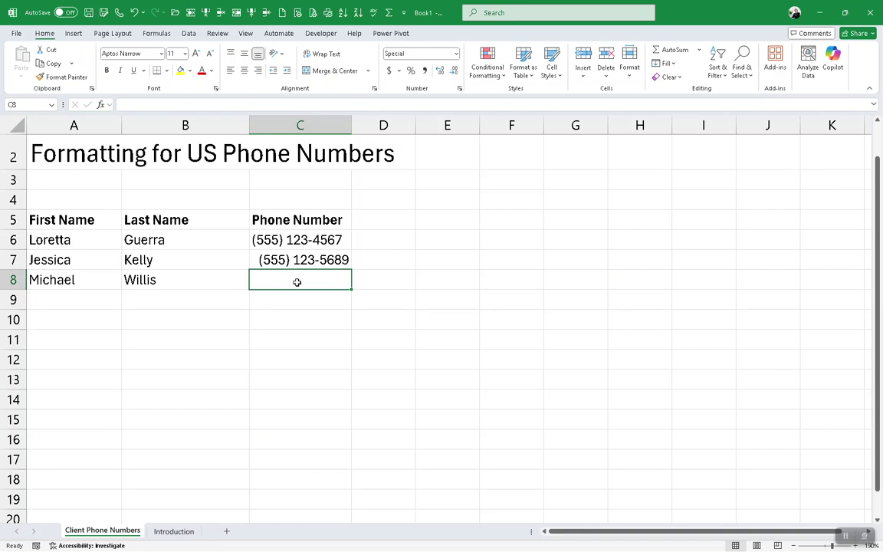
pyautogui.click(96, 297)
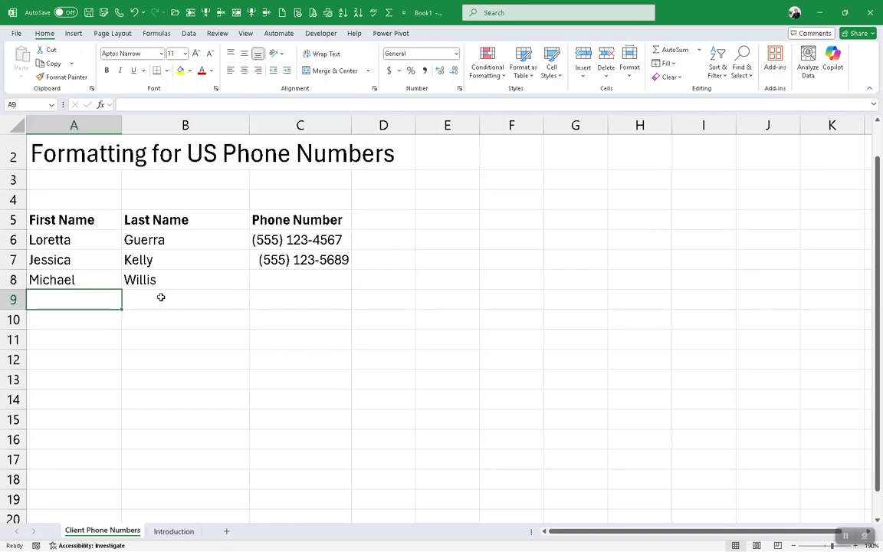
pyautogui.moveTo(96, 300); pyautogui.dragTo(292, 453)
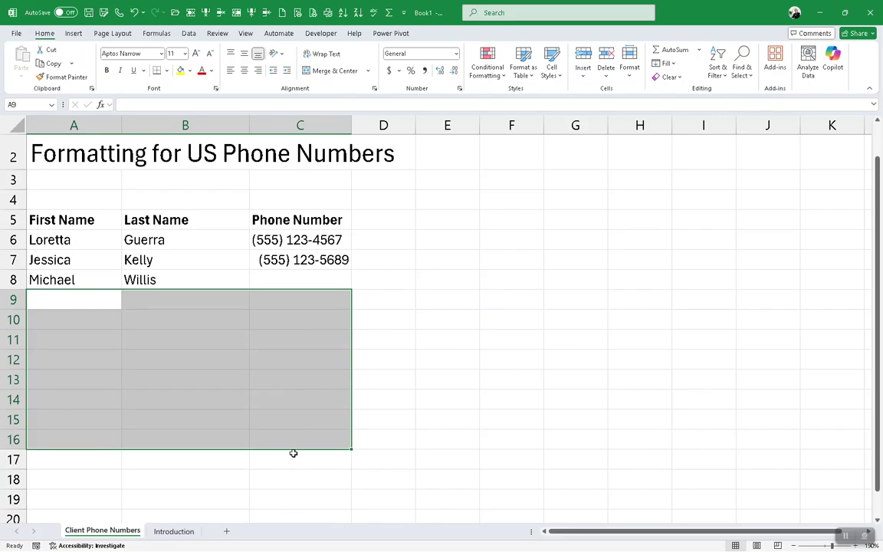
pyautogui.click(274, 285)
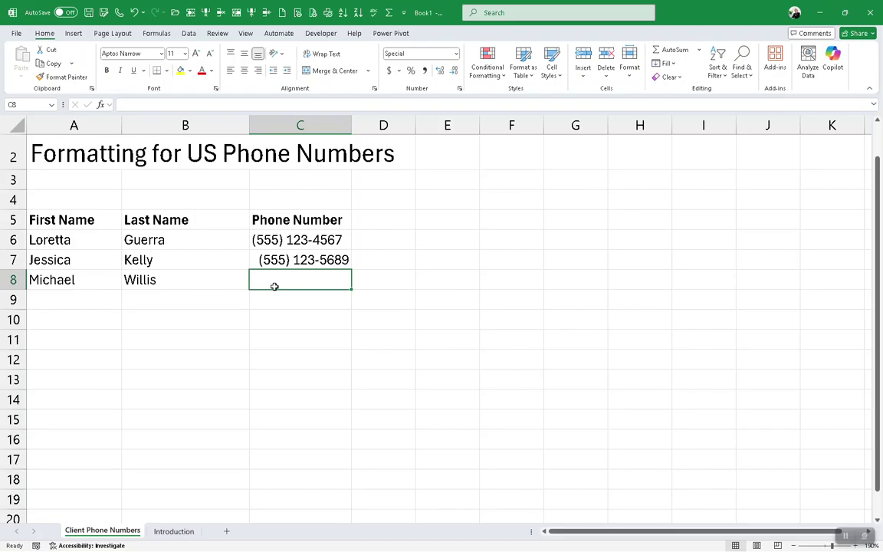
pyautogui.moveTo(253, 240); pyautogui.dragTo(285, 281)
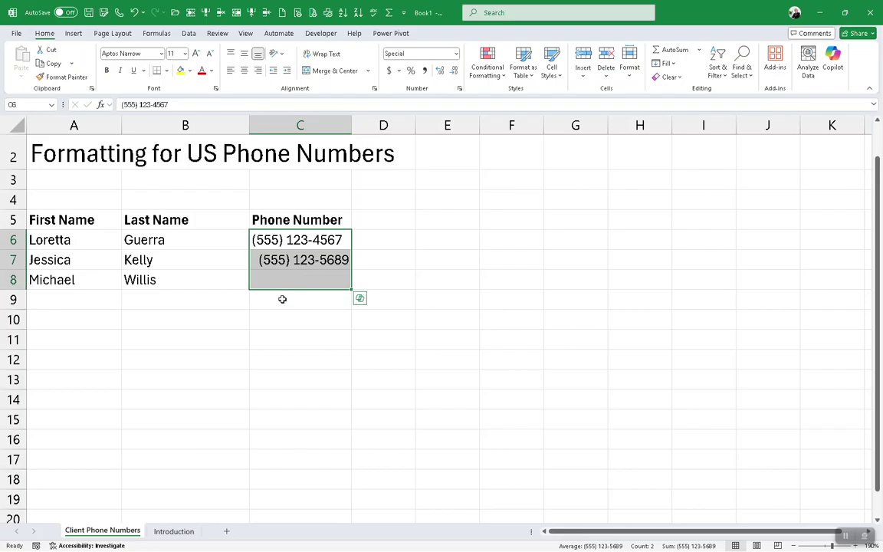
pyautogui.click(282, 299)
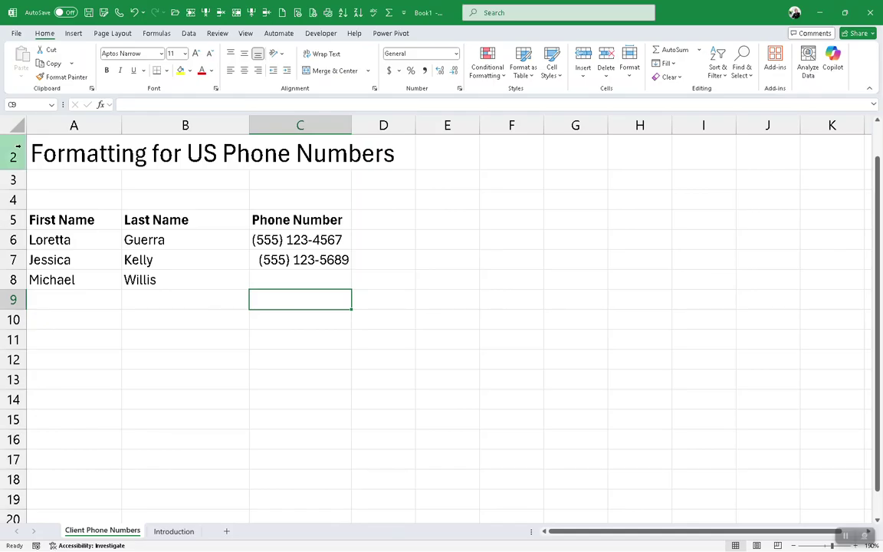
pyautogui.click(71, 240)
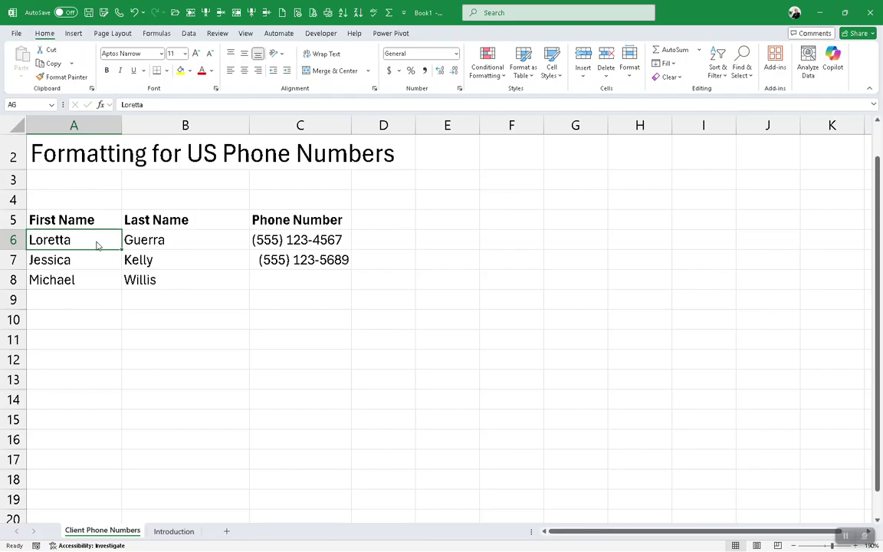
pyautogui.hotkey('ctrl', 't')
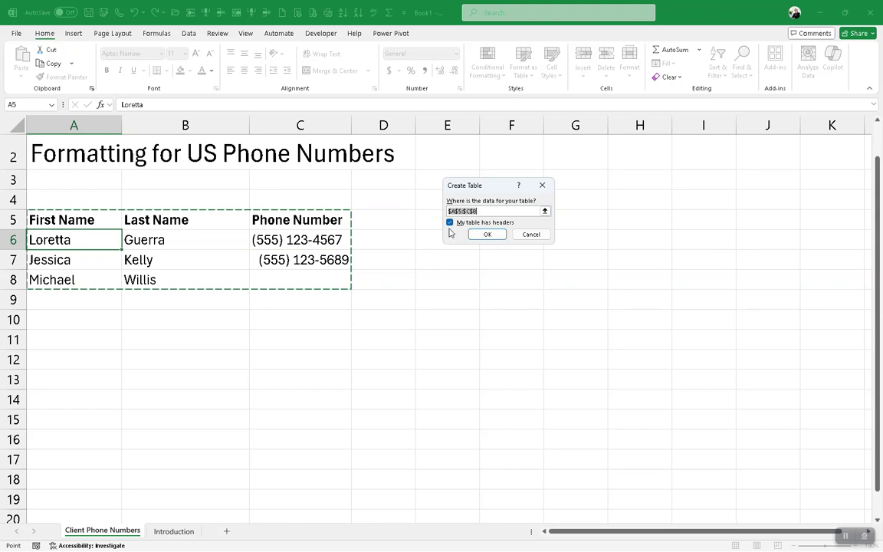
# Step: Create the table from A5:C8 with headers, then select cell C8
pyautogui.click(487, 234)
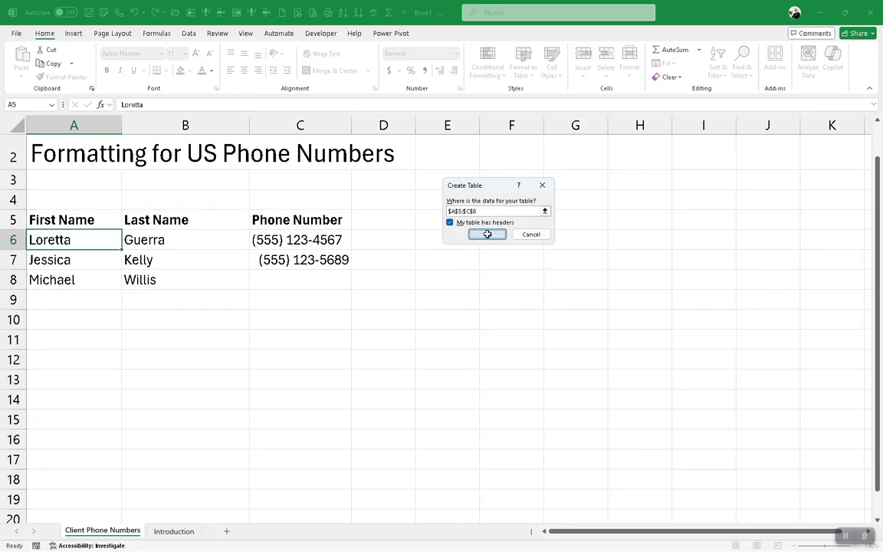
pyautogui.click(318, 283)
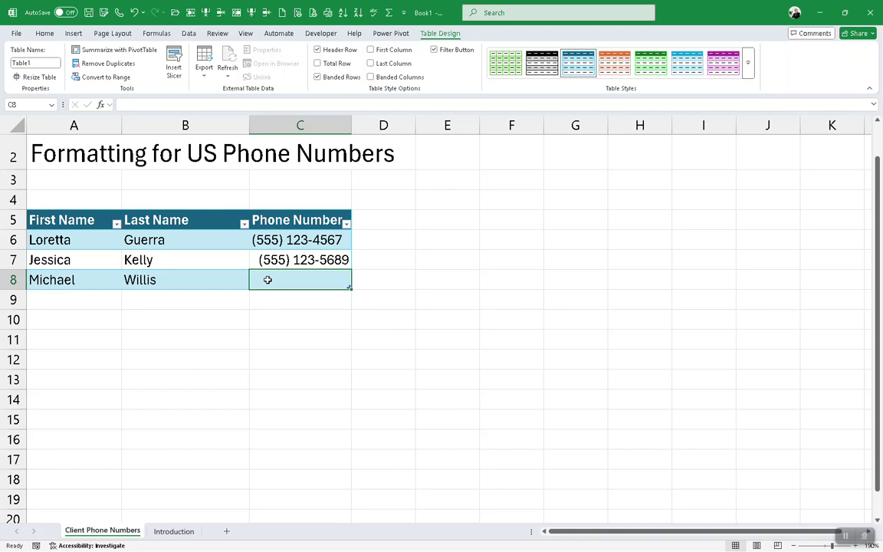
# Step: Enter the third client's (555) 123-xxxx phone number in C8, then go to A9
pyautogui.write('555')
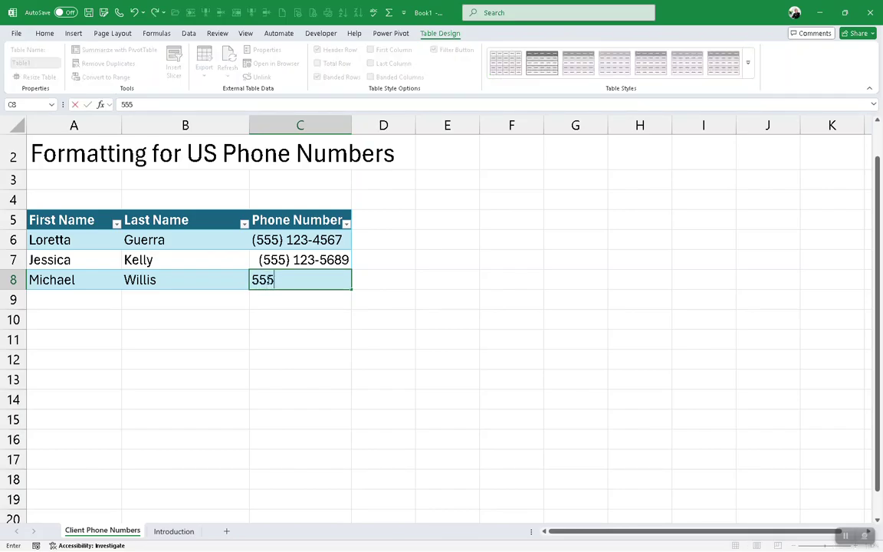
pyautogui.write(') 123-')
pyautogui.write('787')
pyautogui.write('8')
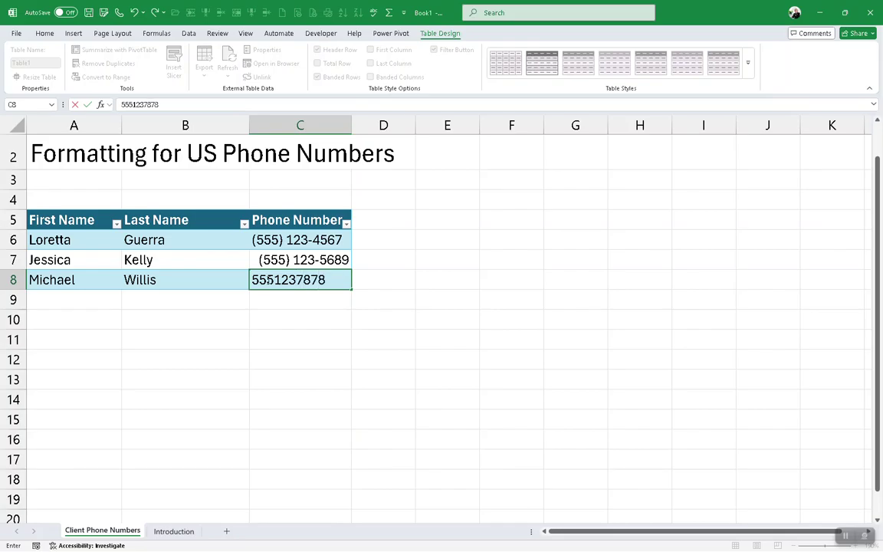
pyautogui.press('Return')
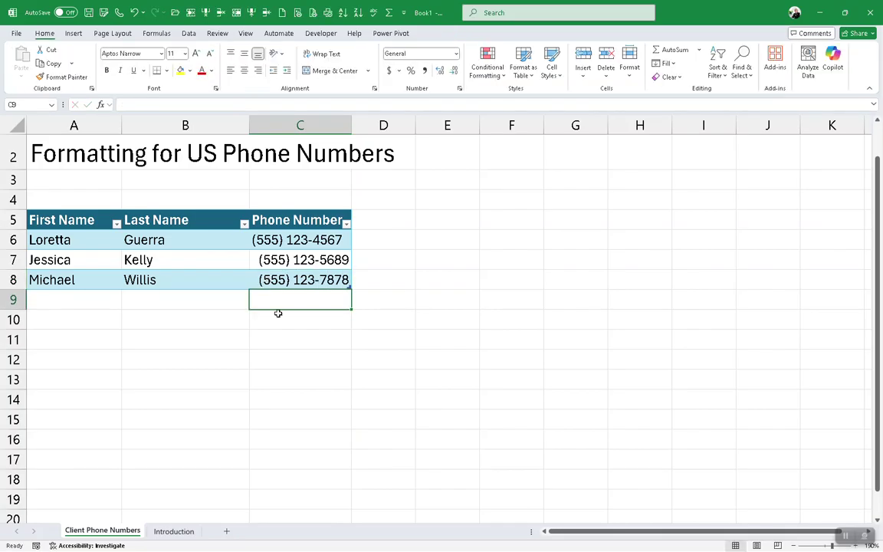
pyautogui.click(73, 304)
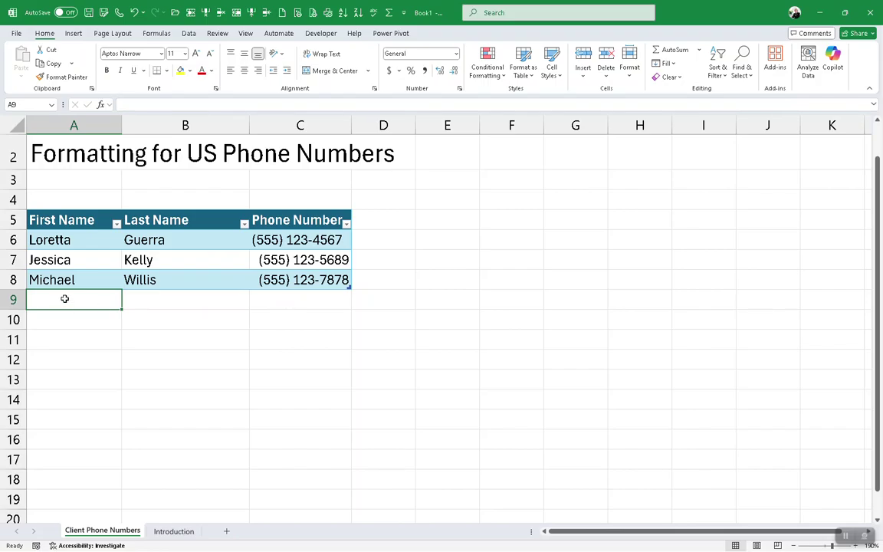
# Step: Add a fourth client's first name, last name and phone number in row 9
pyautogui.write('Ja')
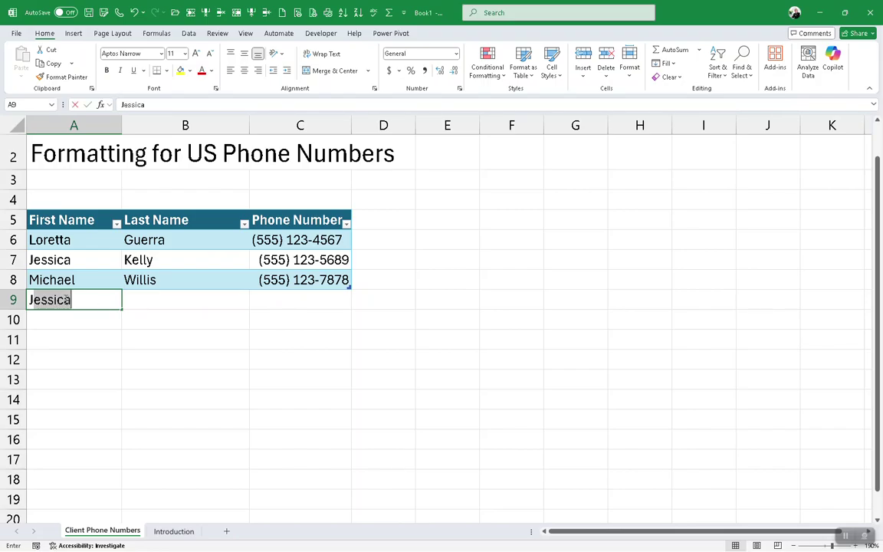
pyautogui.press('BackSpace')
pyautogui.write('ohn')
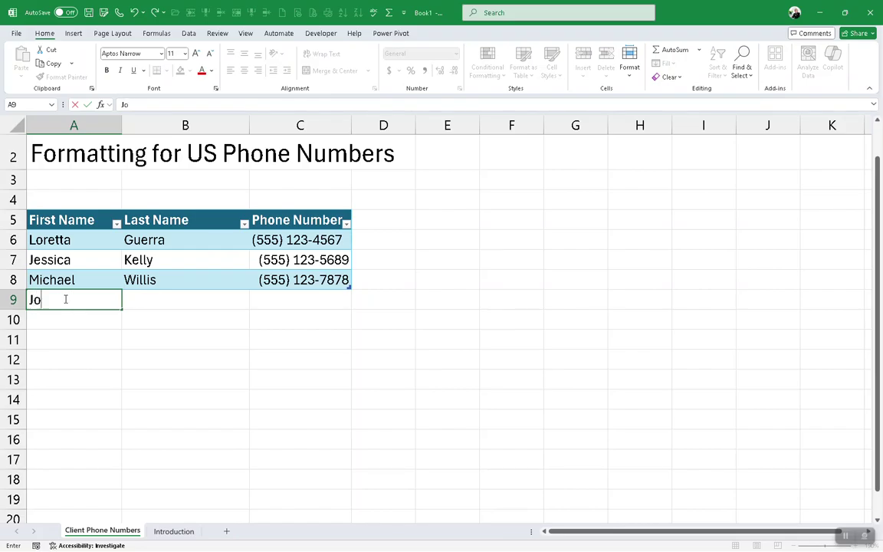
pyautogui.press('Tab')
pyautogui.write('Smith')
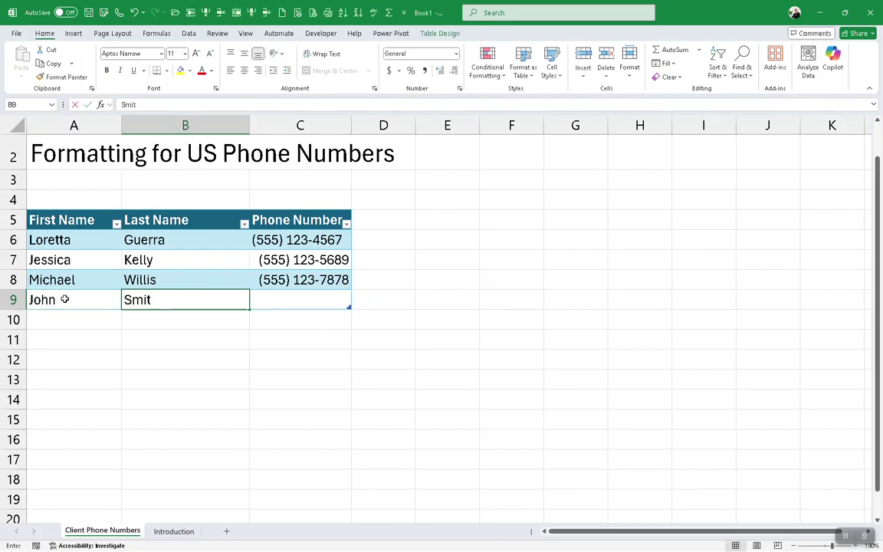
pyautogui.press('Tab')
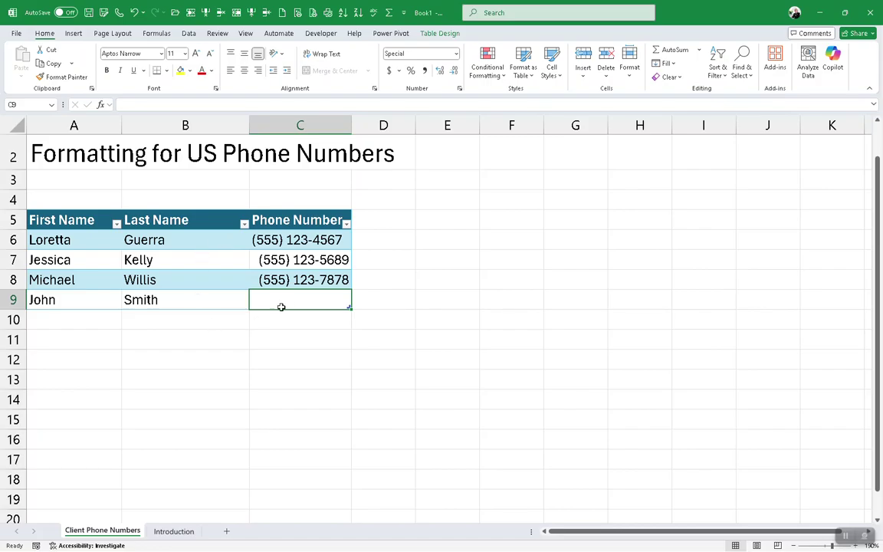
pyautogui.write('555')
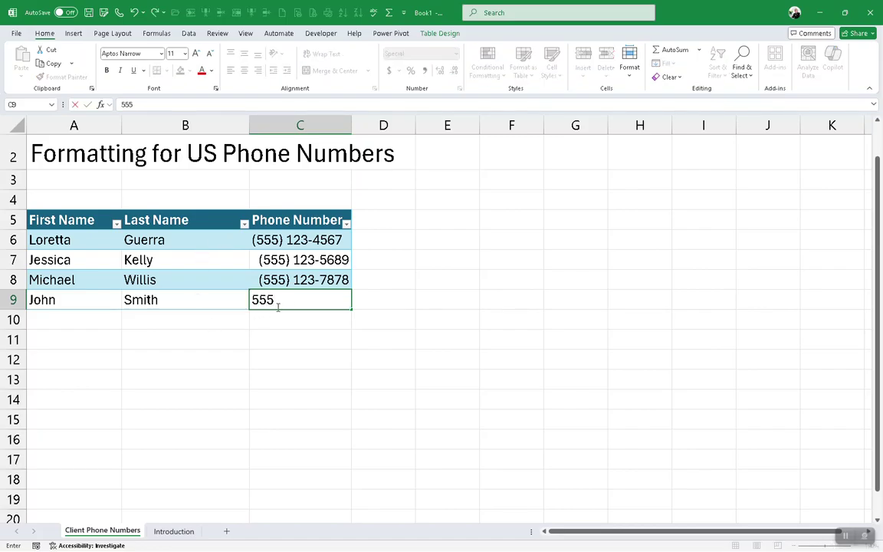
pyautogui.write(') 123-4545')
pyautogui.press('Return')
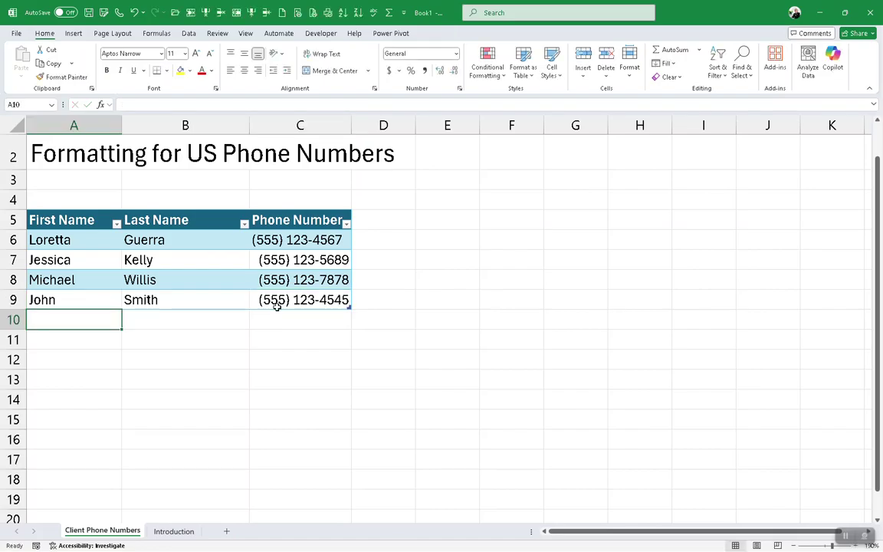
# Step: Type a fifth client's first and last names into A10:B10
pyautogui.write('Sally')
pyautogui.press('Tab')
pyautogui.write('Ann')
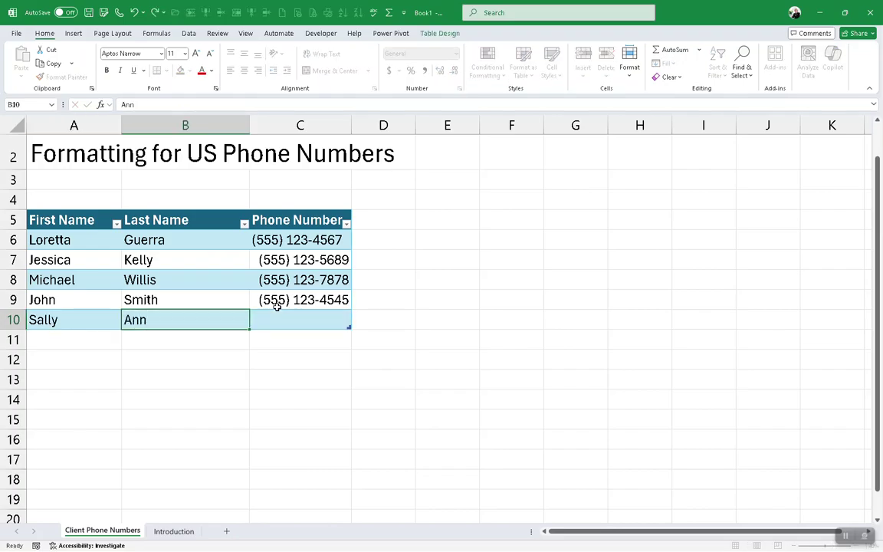
pyautogui.press('Tab')
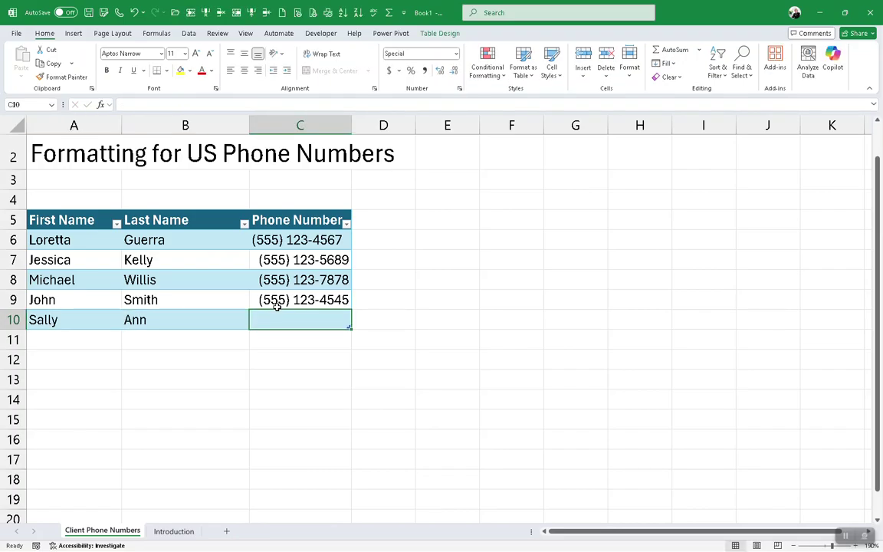